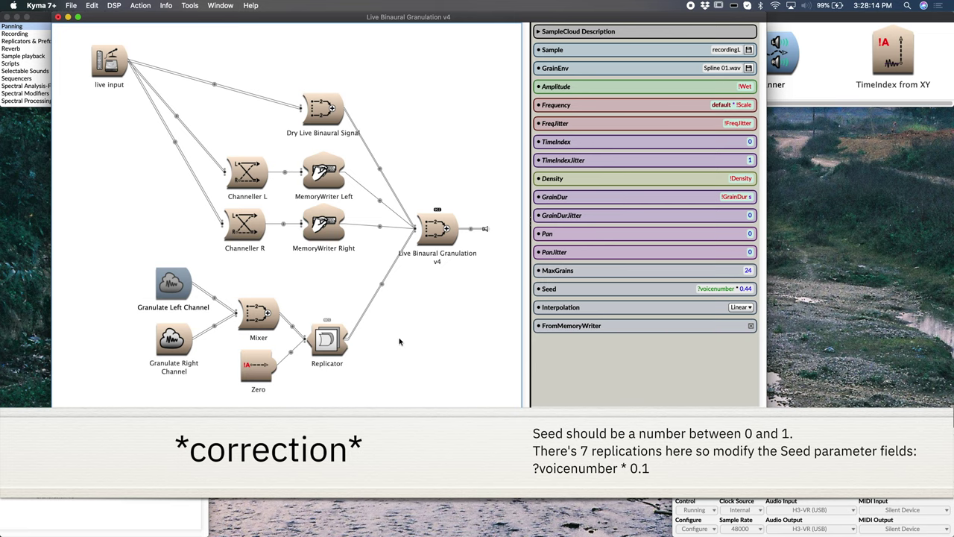
Examine the parameters of the Granulate Right Channel sound and the Replicator.
left_click(179, 350)
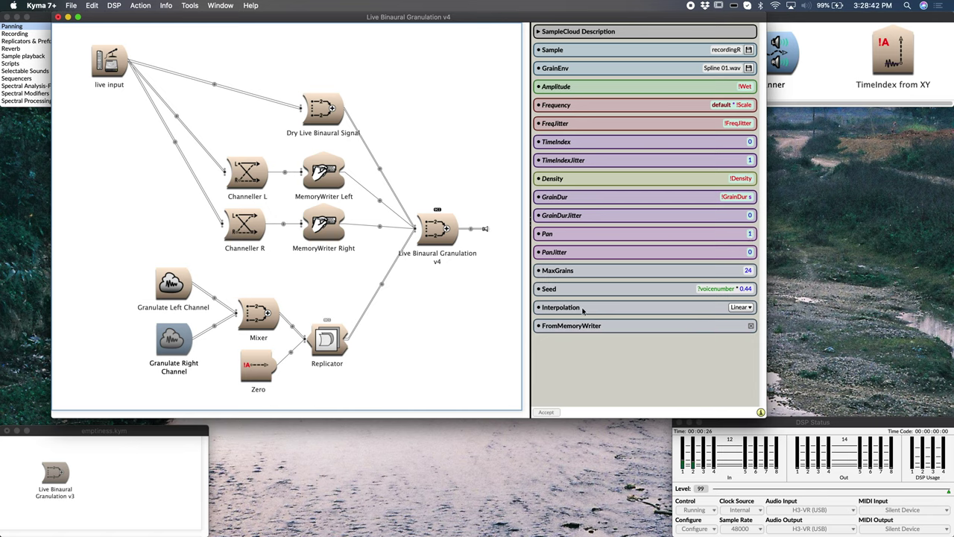
left_click(321, 338)
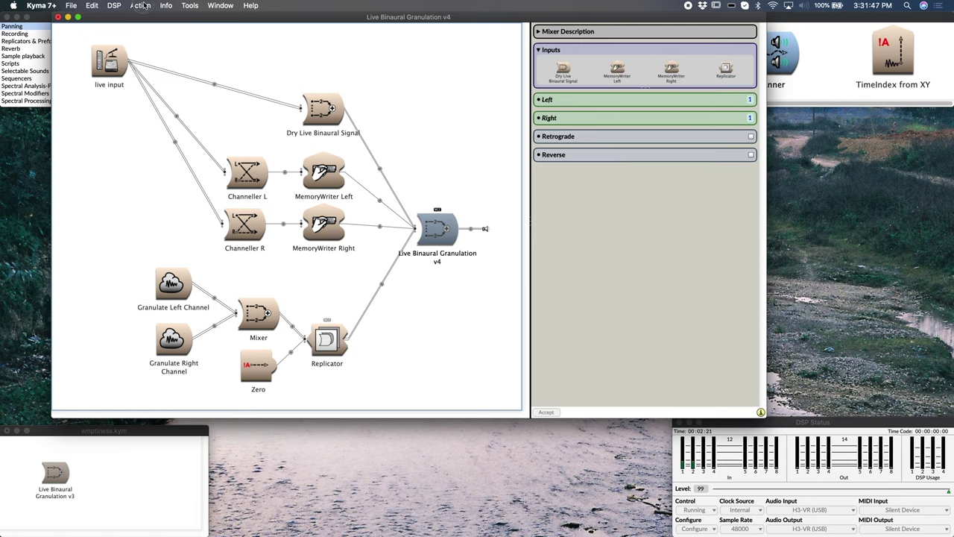
Set up a disk recording of Live Binaural Granulation v4 as a 24-bit Microsoft Wave, with channels 1 and 2 in a single stereo file.
left_click(142, 6)
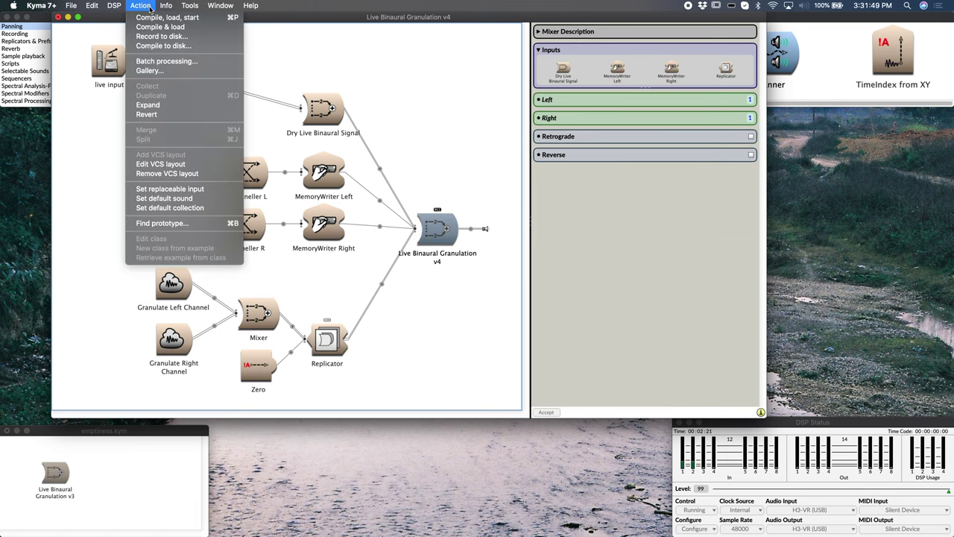
left_click(159, 35)
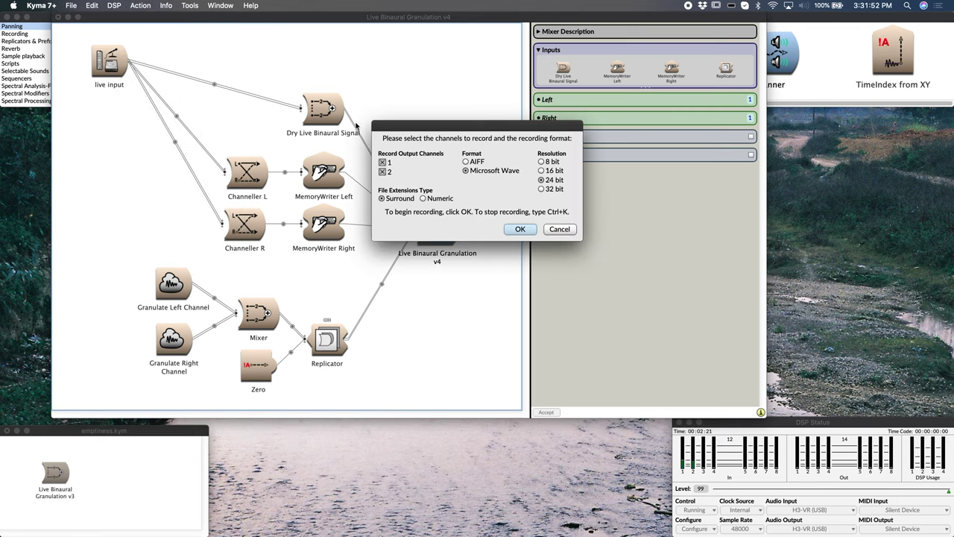
left_click(514, 228)
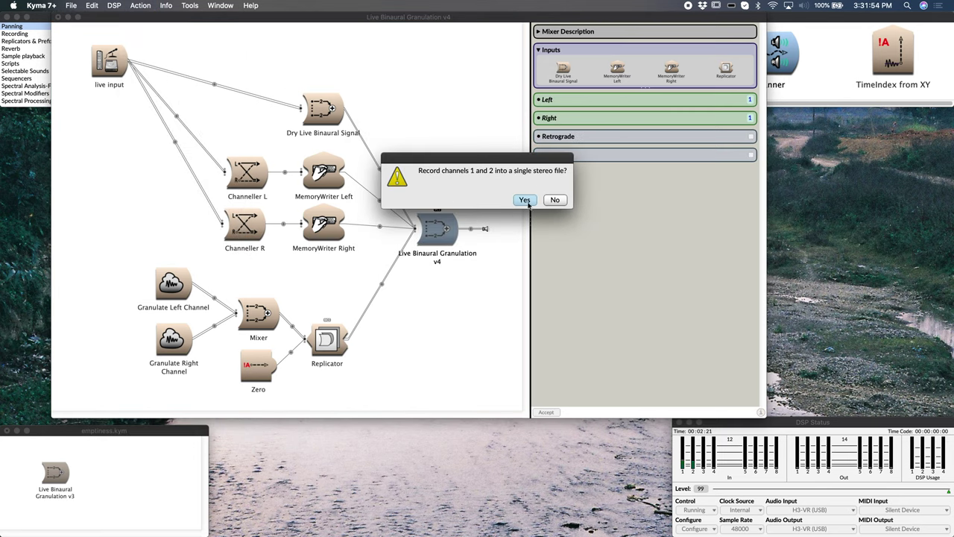
left_click(524, 199)
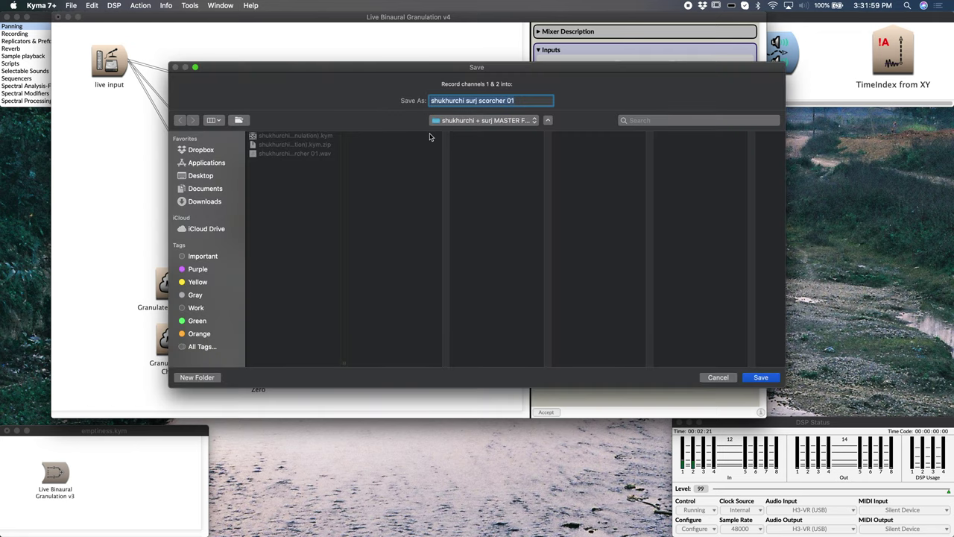
Save the recording on the Desktop as "granulated binaural input 01" and start it with 0 count-off beats at tempo 60.
type("granulat")
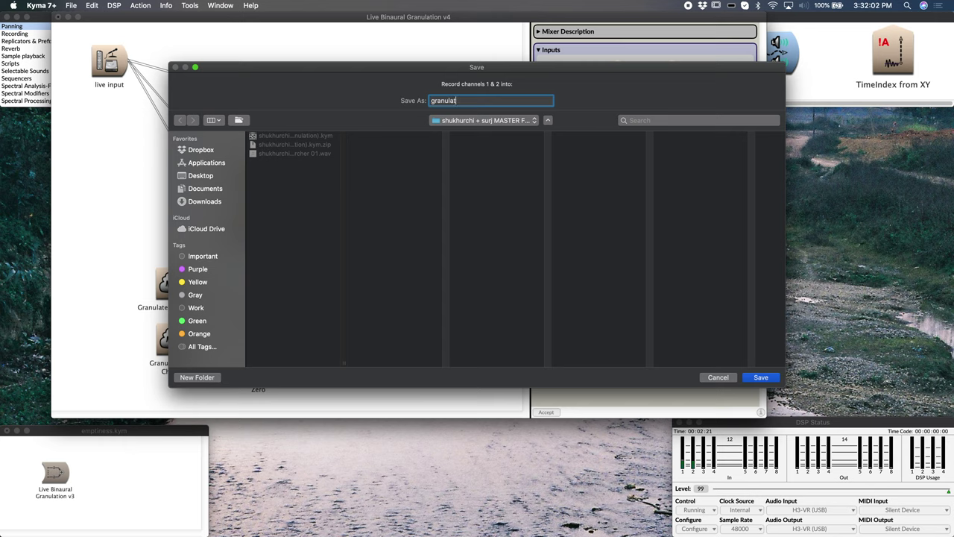
type("ed binaural input 01")
left_click(208, 176)
key("Return")
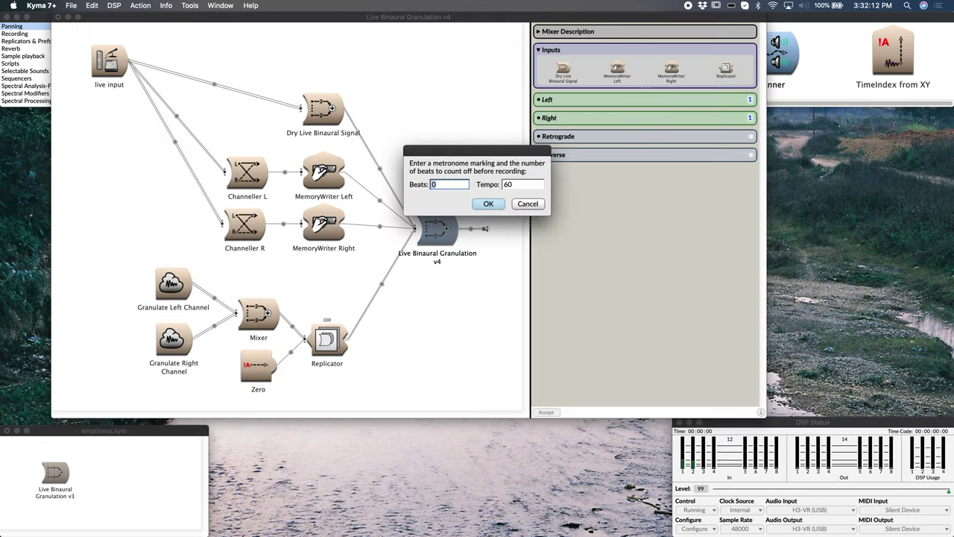
key("Return")
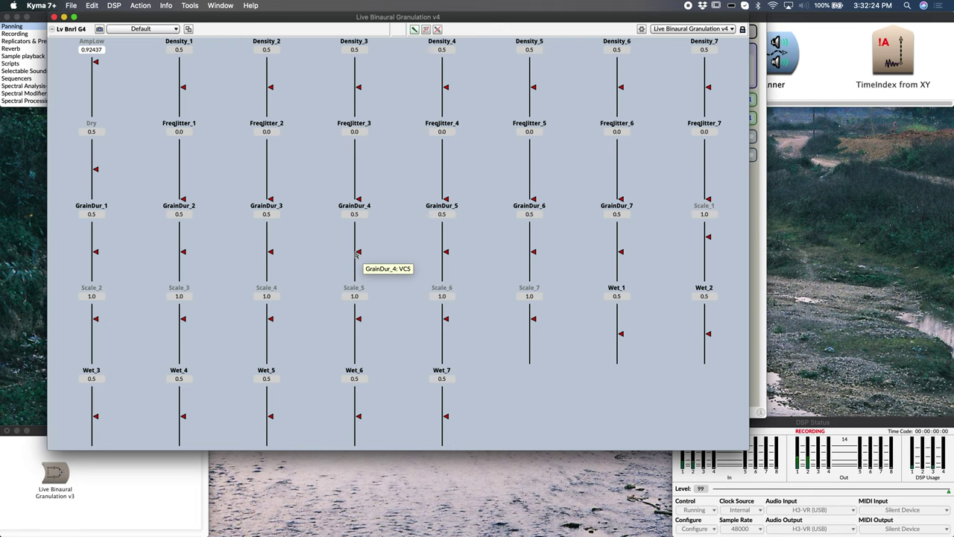
Randomize the controls and set Scale_2 to 1.5333, Scale_3 to 0.3, Scale_4 to 1.5667, Scale_5 to 0.4, Scale_6 to about -0.93 and Scale_7 to 1.4.
key("super+r")
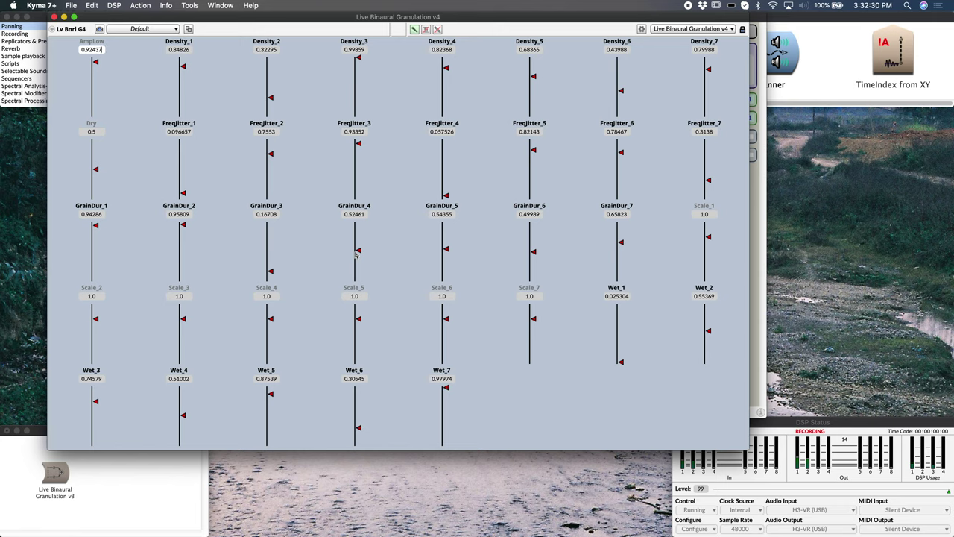
left_click(91, 310)
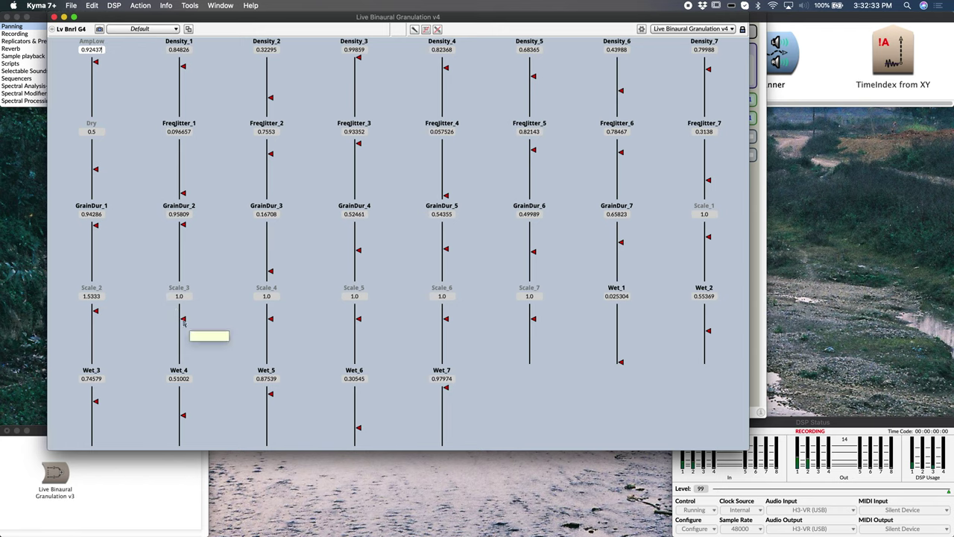
left_click_drag(180, 315, 183, 329)
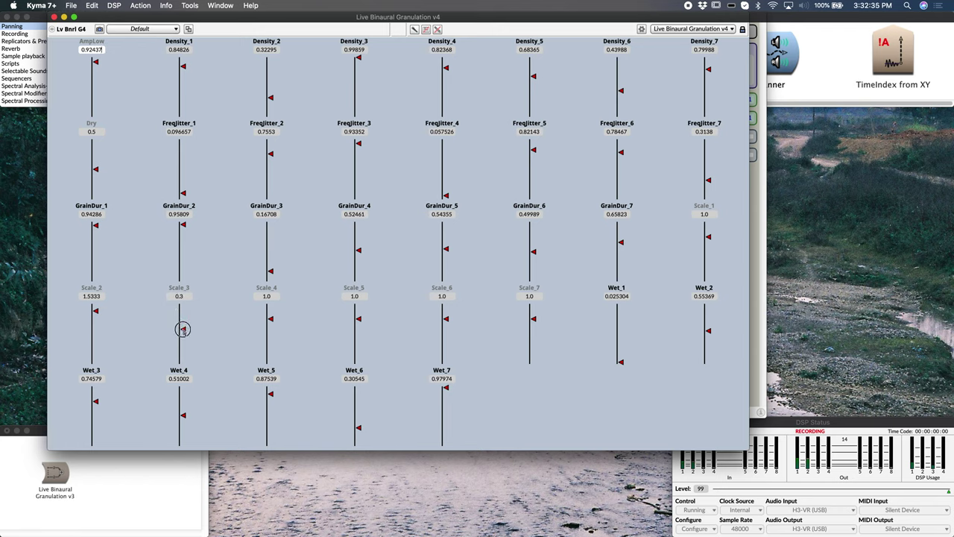
left_click(267, 311)
left_click(358, 328)
left_click(442, 348)
left_click_drag(531, 319, 531, 314)
Set Wet_1 to about 0.86, Dry to about 0.81 and AmpLow to 1.0, and raise Wet_6 and FreqJitter_1.
left_click(621, 313)
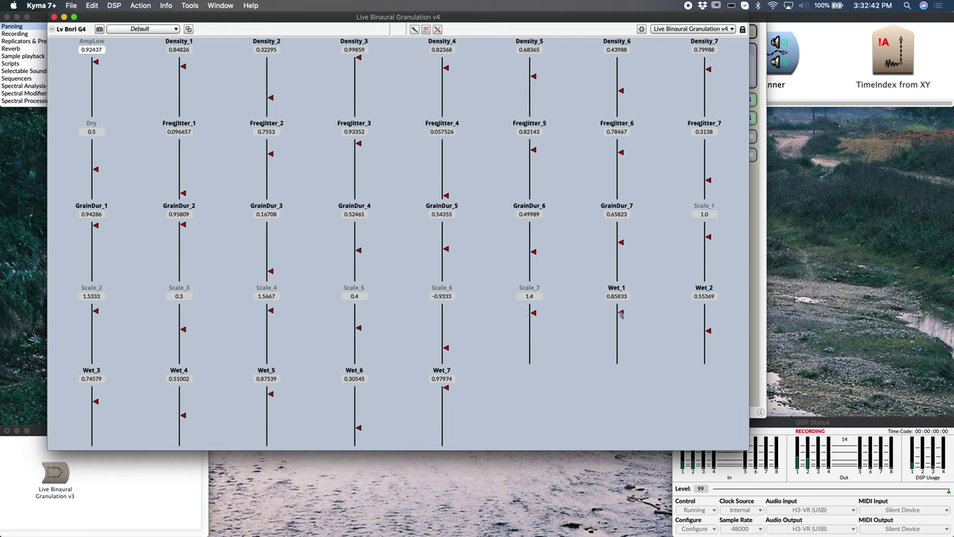
left_click(354, 393)
left_click(94, 152)
left_click(186, 141)
type("1.0")
key("Return")
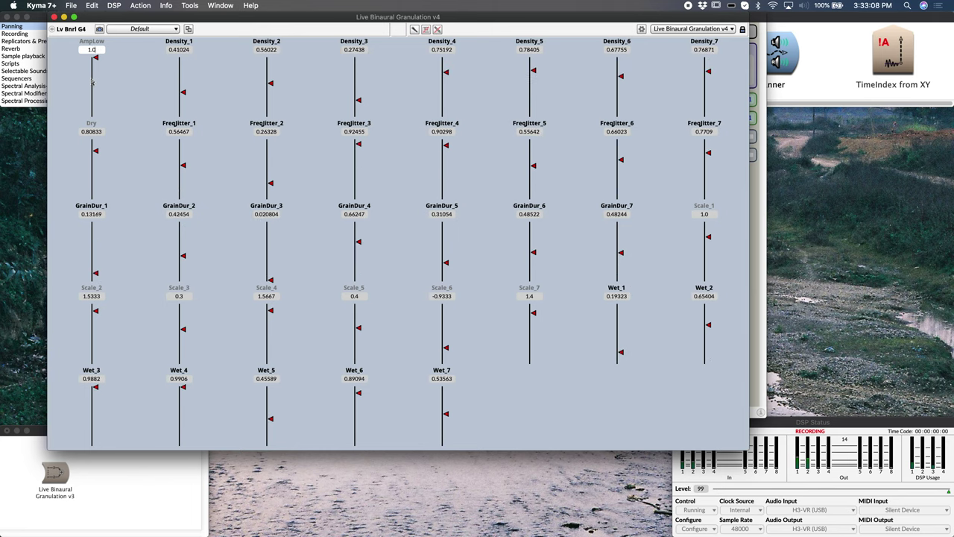
Raise the Wet_1 and GrainDur_3 levels while the recording runs.
left_click(621, 315)
left_click(270, 258)
left_click_drag(270, 258, 270, 227)
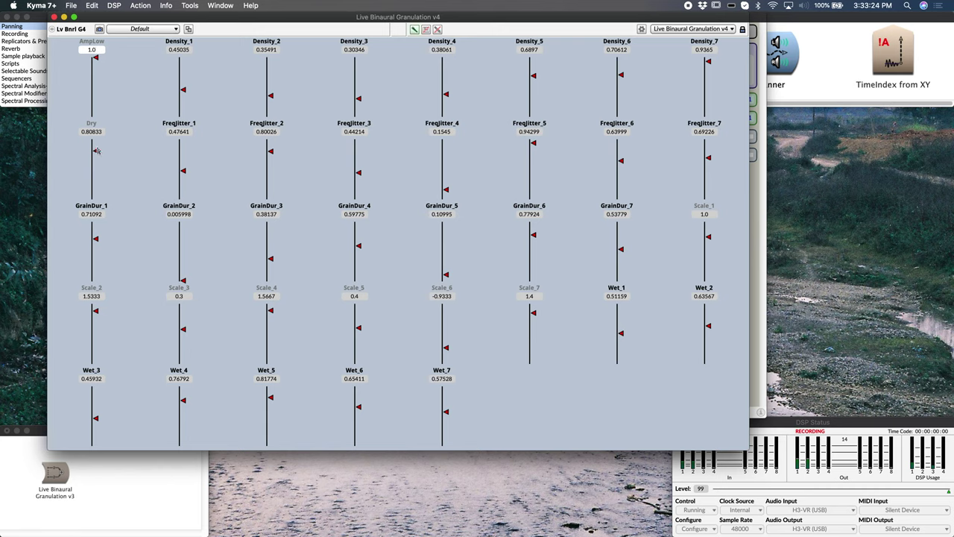
Set Dry to about 0.92, FreqJitter_1 to about 0.73, GrainDur_1 to about 0.87 and GrainDur_2 to about 0.67.
left_click_drag(96, 151, 96, 145)
left_click_drag(182, 170, 183, 155)
left_click_drag(93, 233, 95, 226)
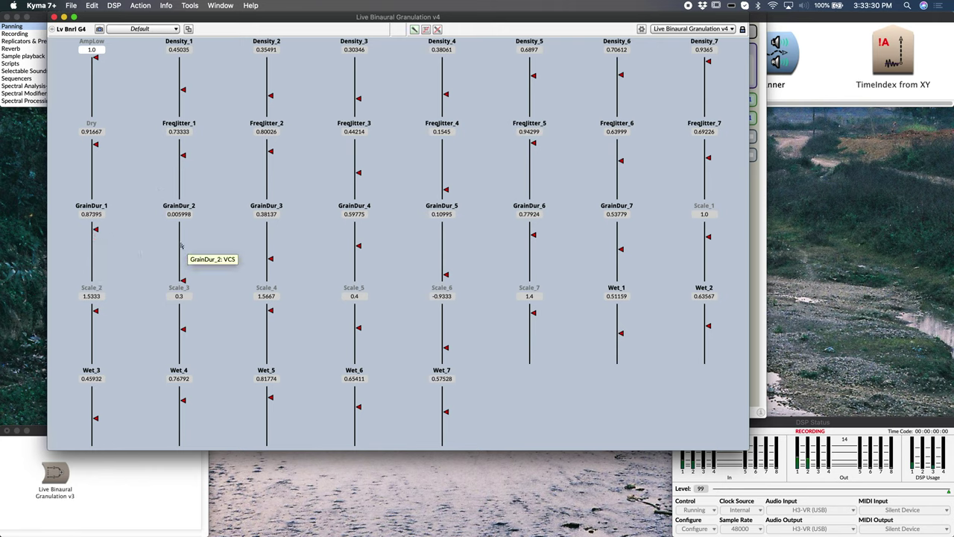
left_click(181, 241)
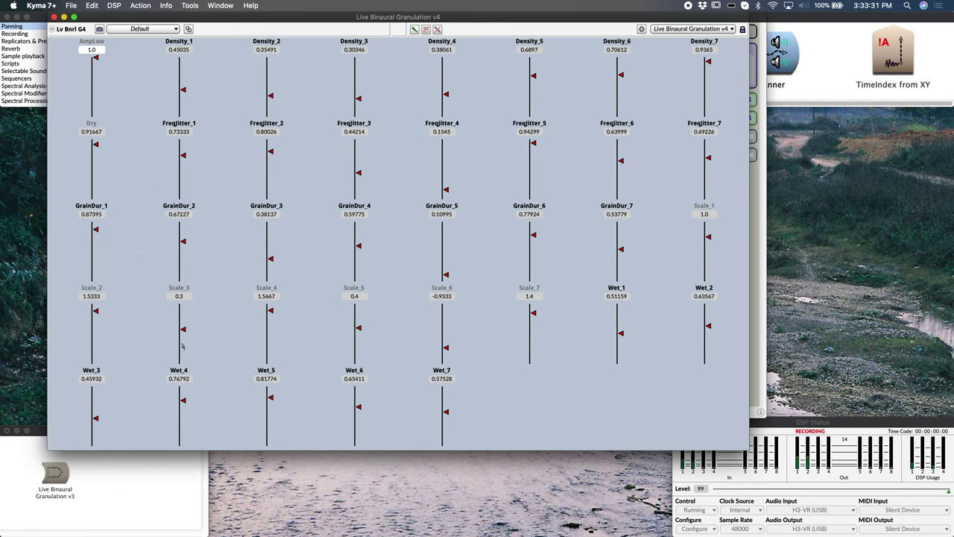
Set Scale_3 to -0.4, Scale_4 to 0.7, Scale_5 to about 0.97 and Scale_6 to 1.3, lower Scale_7, and close the control surface.
left_click_drag(182, 334, 181, 339)
left_click(268, 323)
left_click(359, 320)
left_click(445, 315)
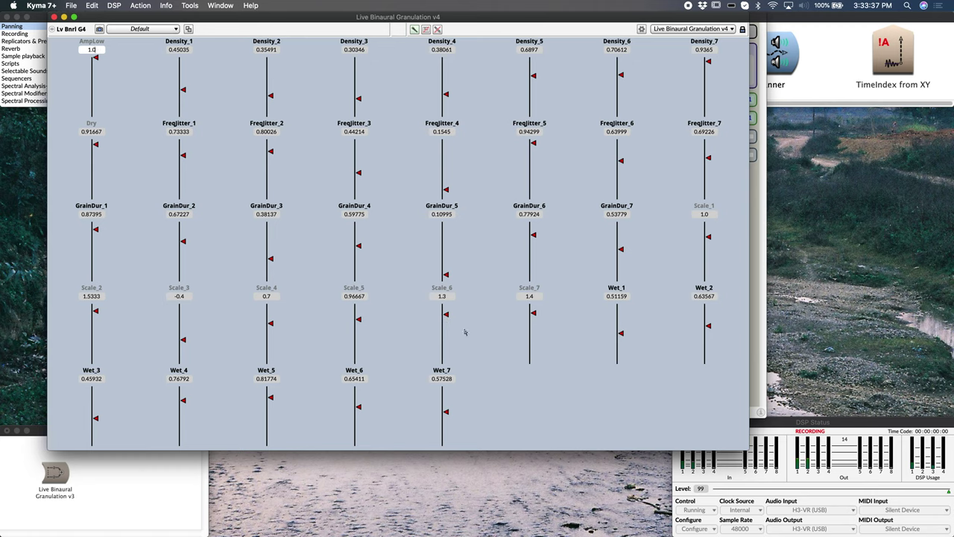
left_click(533, 341)
left_click(54, 17)
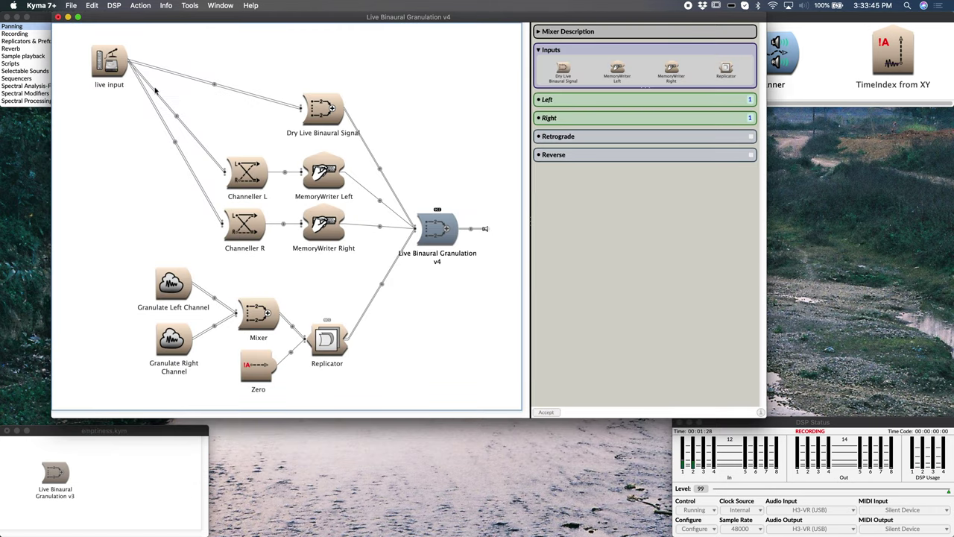
Change the live input's source from Live to RAM so it plays the floor creaks sample.
left_click(110, 64)
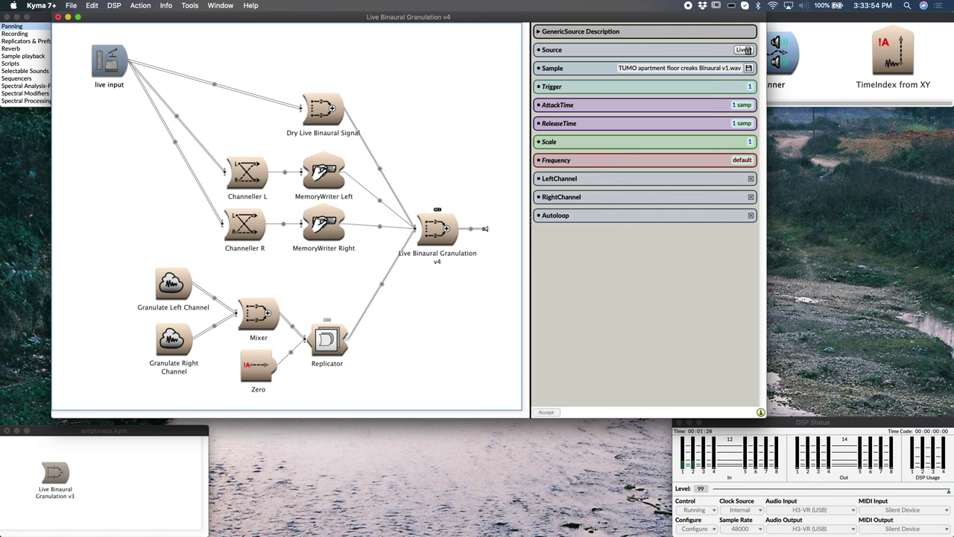
left_click(746, 49)
left_click(744, 71)
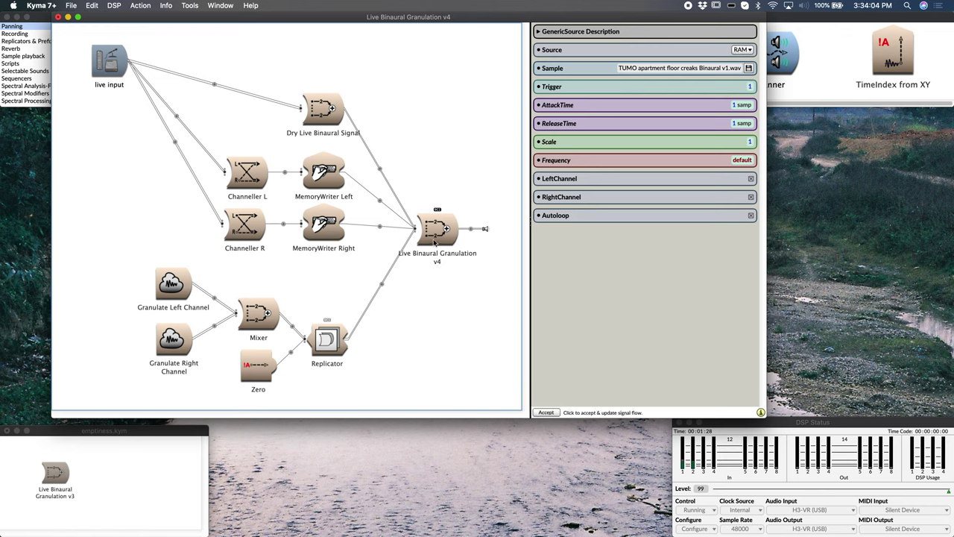
Set up another disk recording of Live Binaural Granulation v4 as a 24-bit Microsoft Wave in a single stereo file.
left_click(433, 240)
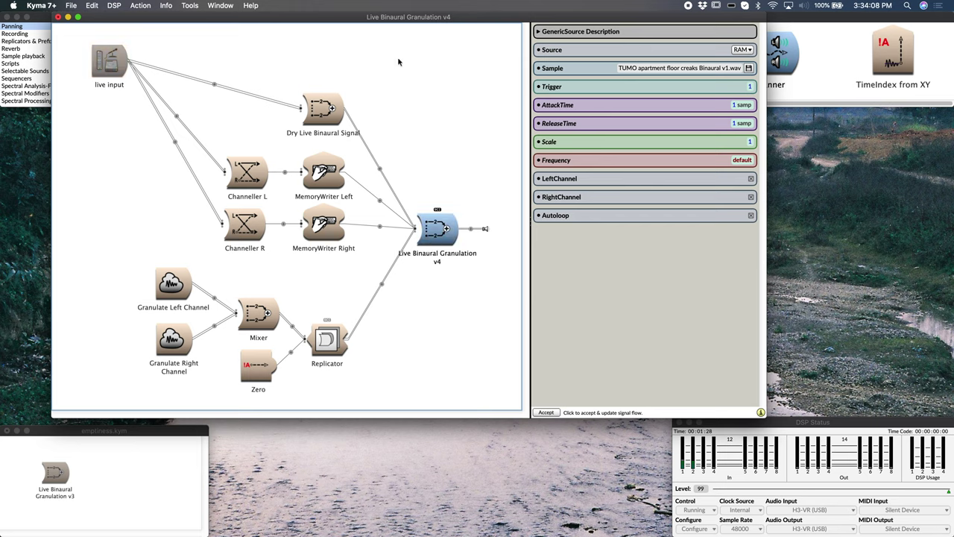
left_click(149, 5)
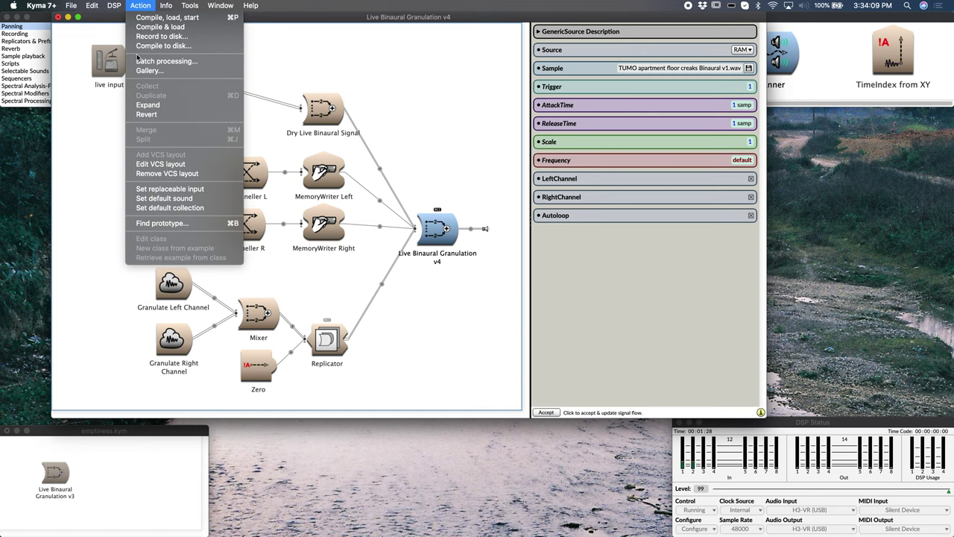
left_click(149, 37)
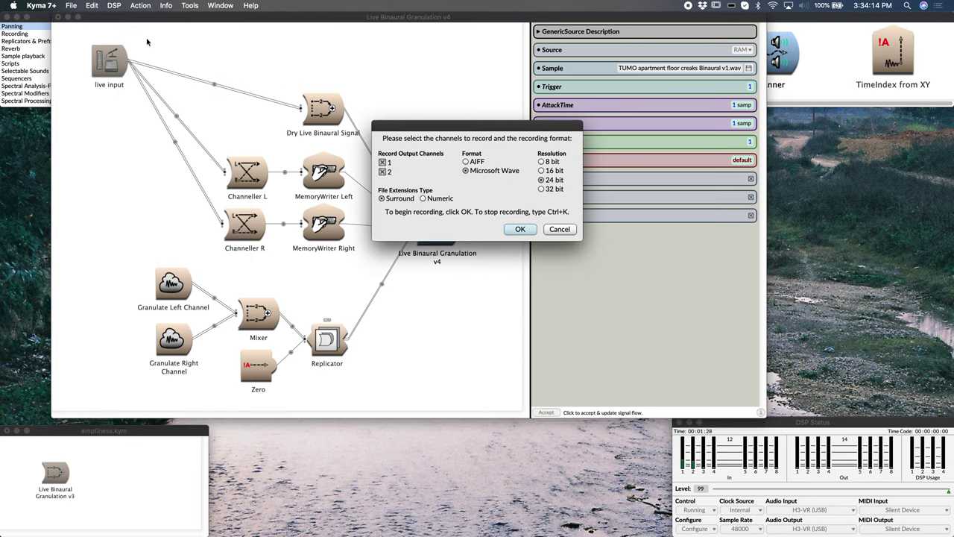
key("Return")
key("Return")
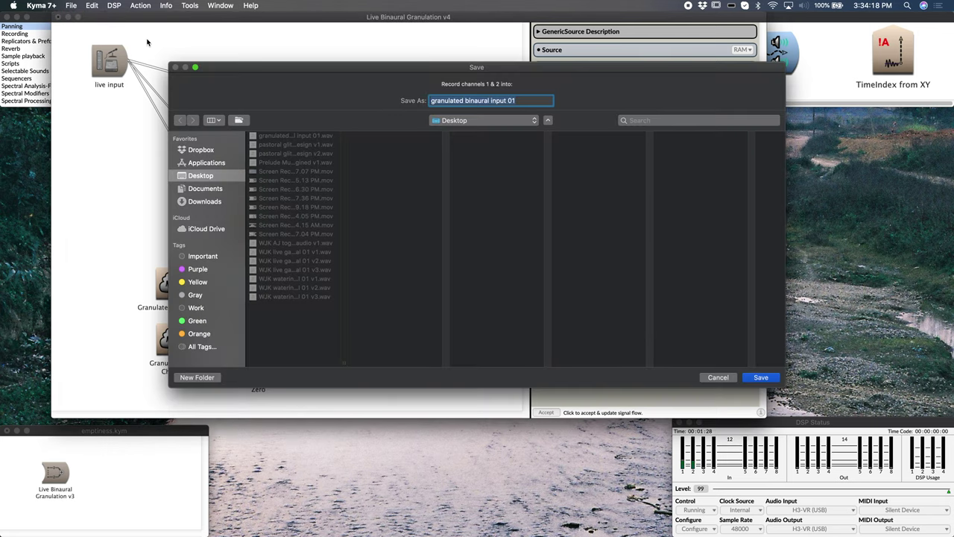
Name the recording "granulated binaural floor creaks 01", save it on the Desktop and start recording.
left_click(498, 100)
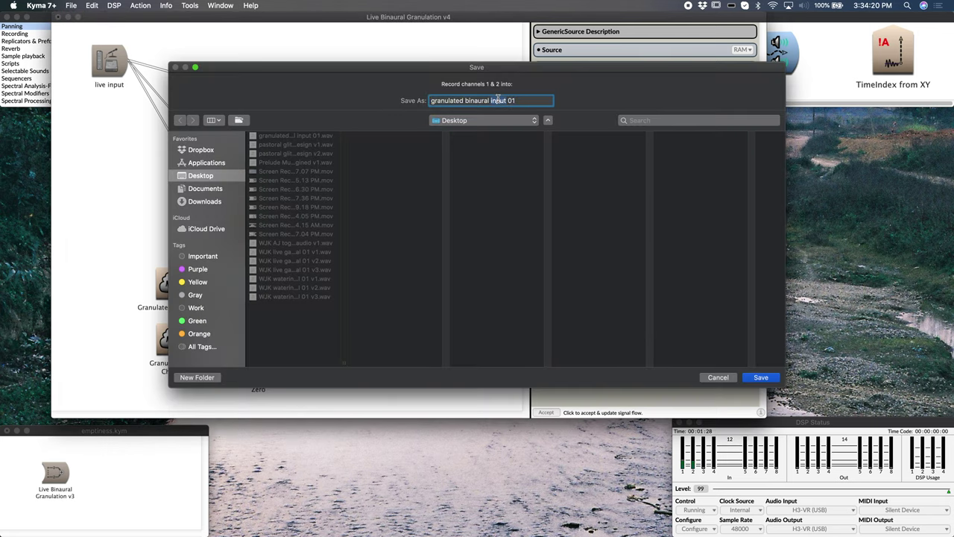
double_click(498, 100)
type("floor creaks")
key("Return")
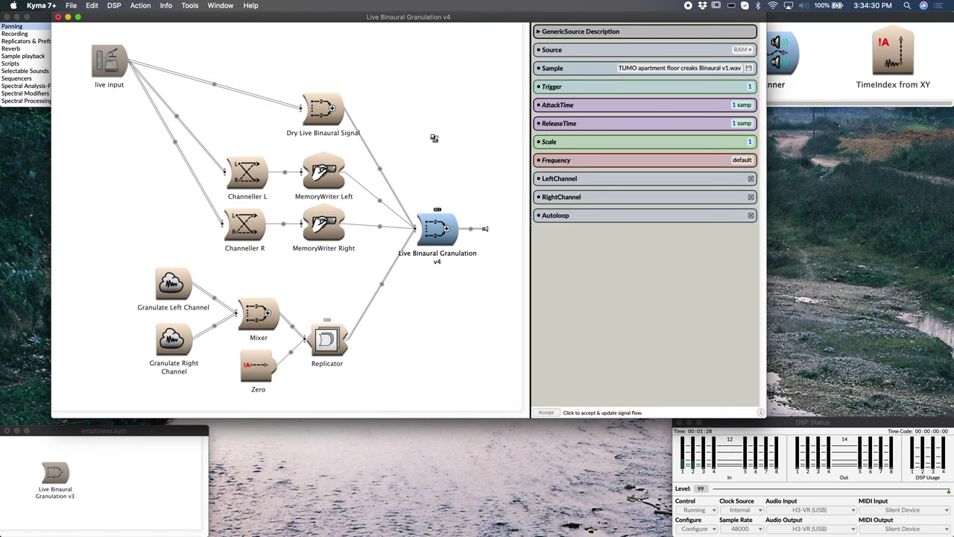
key("ctrl+space")
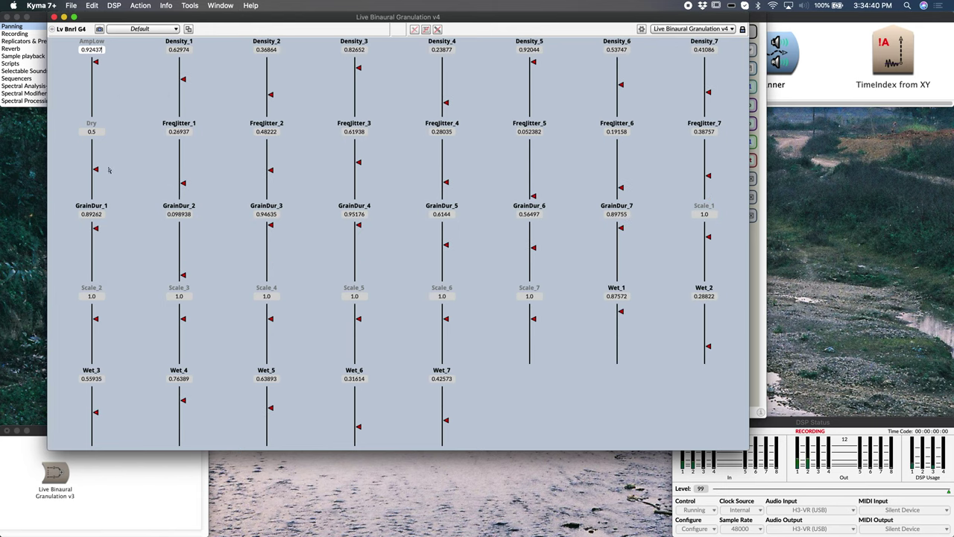
Lower Dry to about 0.11 and raise GrainDur_2 to about 0.50.
left_click_drag(94, 168, 95, 193)
left_click_drag(182, 274, 184, 251)
Set Scale_2 to about -0.03, Scale_3 to about 0.07, Scale_4 to about 1.47, Scale_5 to 1.5, Scale_6 to about 0.33 and Scale_7 to about 1.53.
left_click_drag(182, 326, 184, 332)
left_click_drag(269, 318, 270, 312)
left_click_drag(357, 318, 356, 312)
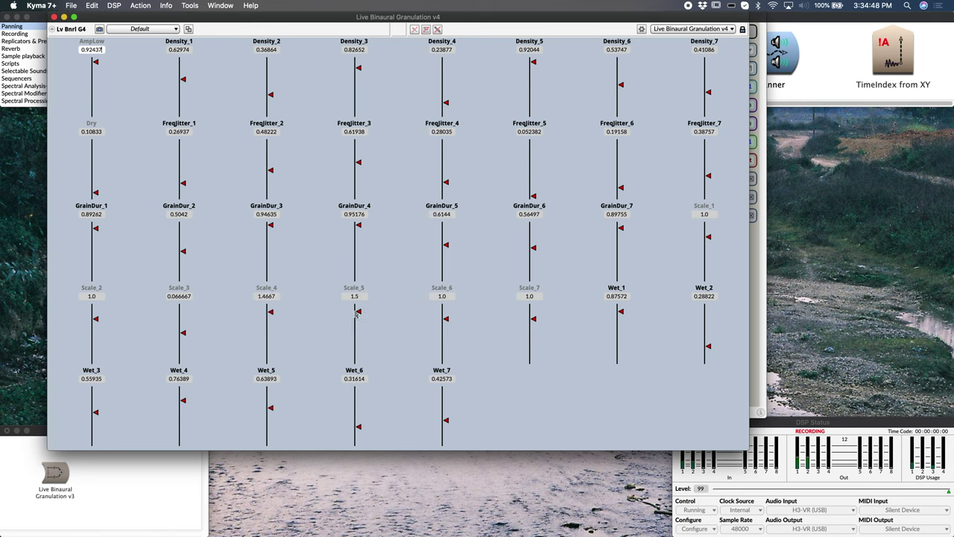
left_click(441, 329)
left_click(92, 334)
left_click_drag(532, 318, 532, 312)
Raise Wet_2 to about 0.49, Wet_5 to about 0.87, Wet_6 to about 0.86, Wet_7 to about 0.88, and also raise Wet_3.
left_click(707, 334)
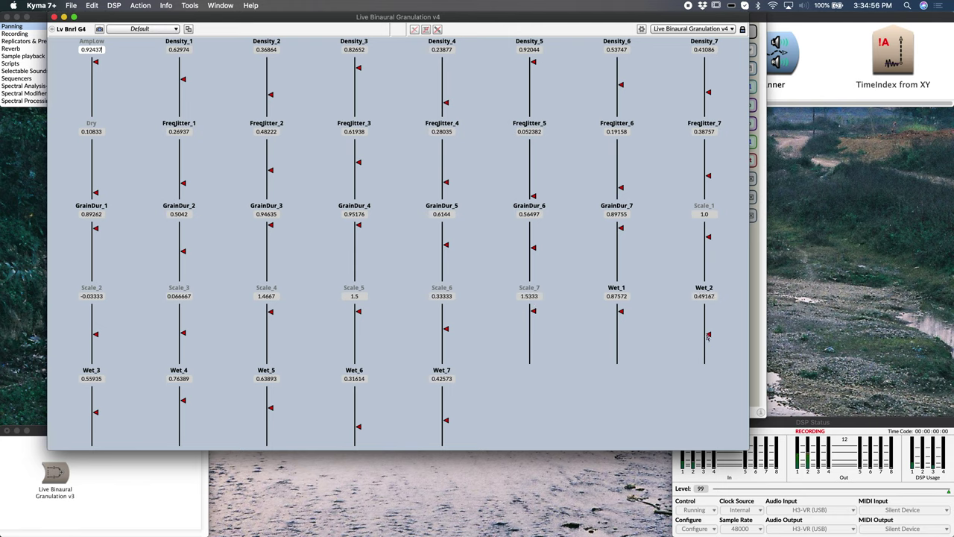
left_click(445, 394)
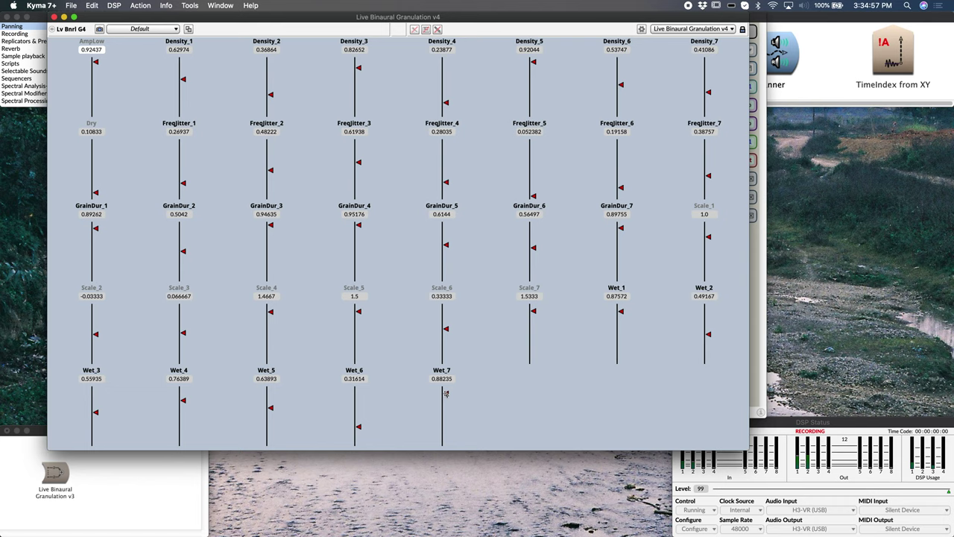
left_click(358, 397)
left_click(269, 396)
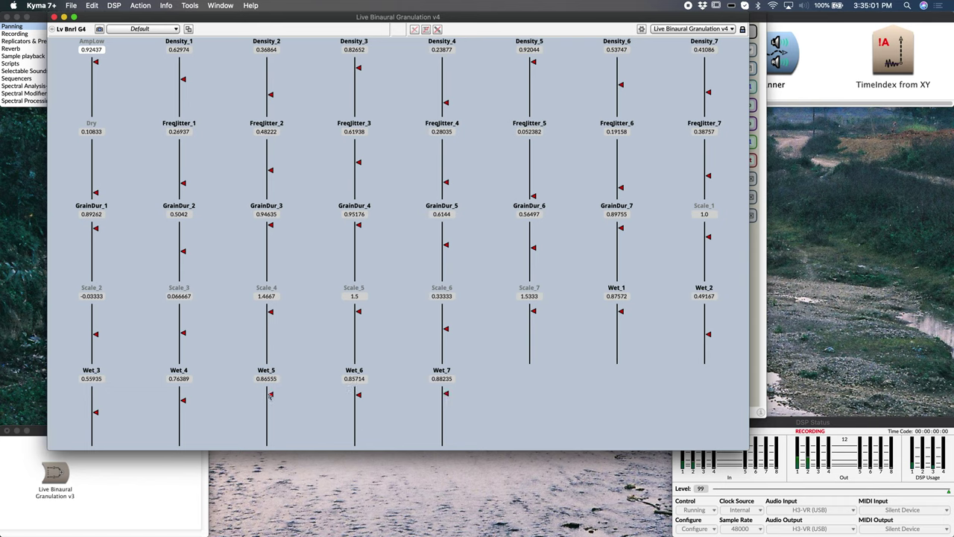
left_click(93, 398)
Drop the Dry level to 0.0, bring it up to 1.0, and set AmpLow to 1.0.
left_click_drag(95, 198, 91, 215)
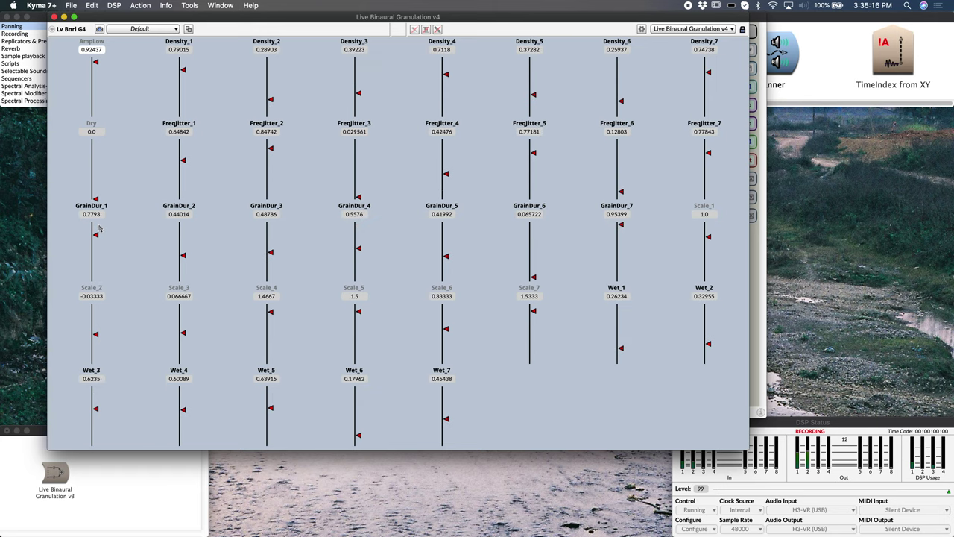
left_click(96, 147)
left_click_drag(96, 147, 99, 140)
left_click(95, 58)
Raise Density_2 to about 0.92, Density_3 to about 0.82, Density_4 to about 0.90, Density_5 to about 0.87 and Density_6 to about 0.85.
left_click(265, 65)
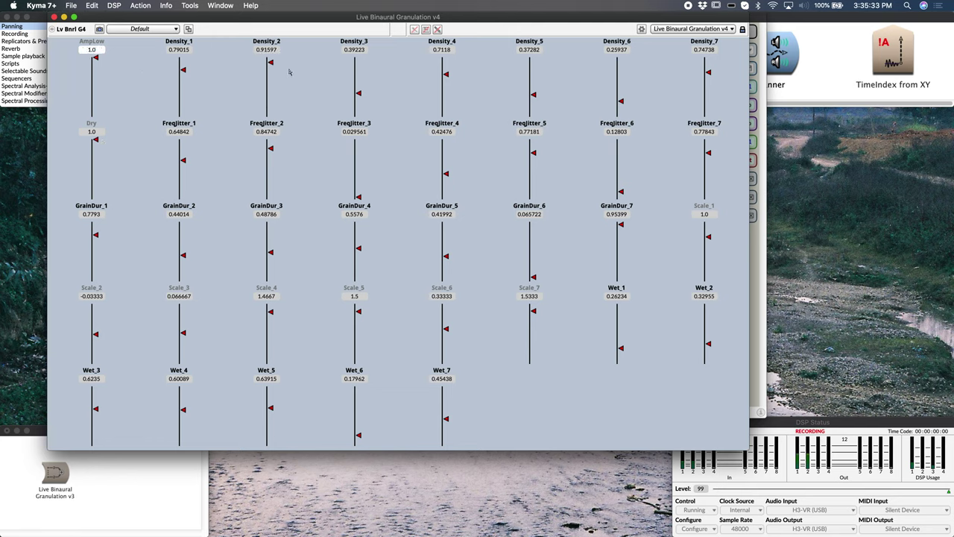
left_click(358, 68)
left_click(445, 64)
left_click(529, 65)
left_click(621, 65)
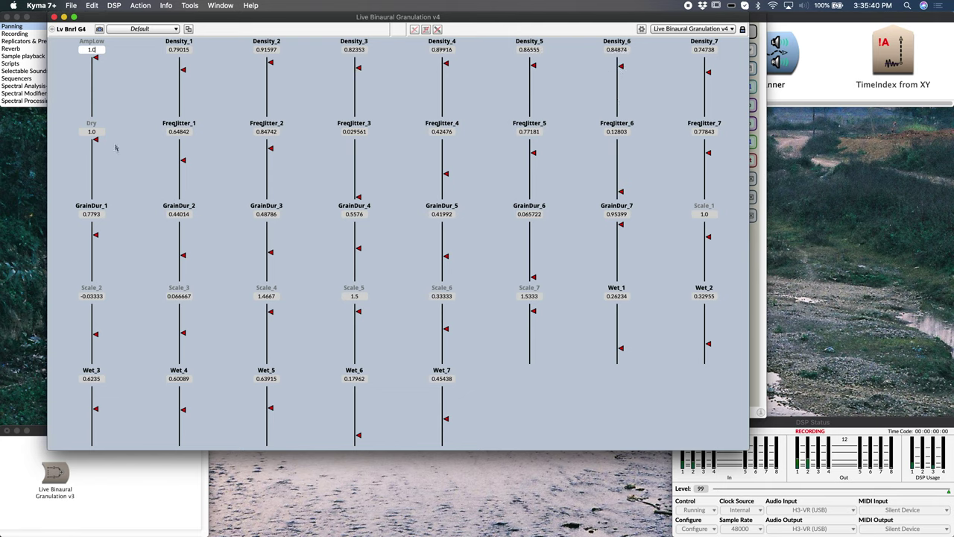
Raise FreqJitter_3, FreqJitter_6 and FreqJitter_7 to 1.0.
left_click(358, 170)
left_click(357, 170)
left_click(623, 170)
left_click(705, 168)
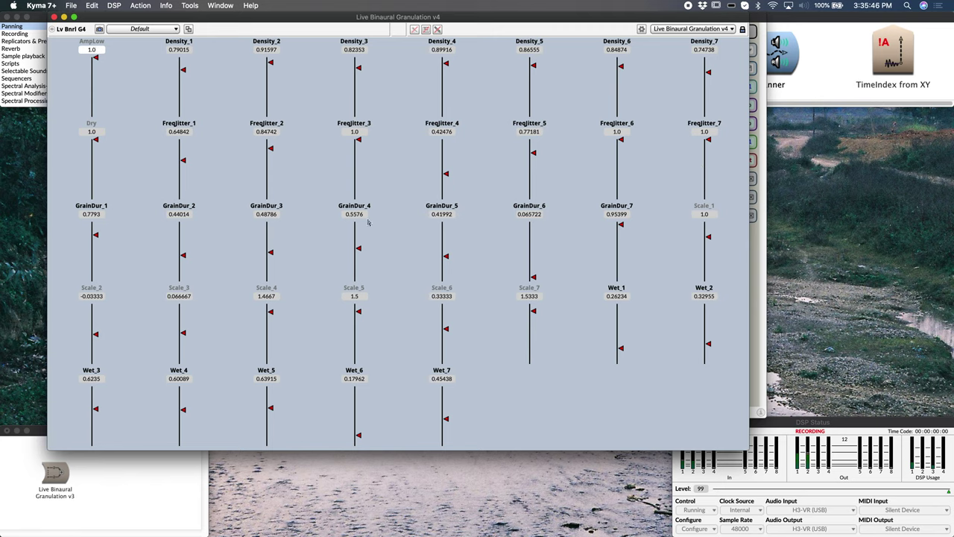
Lower GrainDur_1 to about 0.14, GrainDur_2 and GrainDur_5 to about 0.17, GrainDur_3 to about 0.29, GrainDur_4 to about 0.22 and GrainDur_7 to about 0.11.
left_click(92, 273)
left_click(180, 273)
left_click(270, 264)
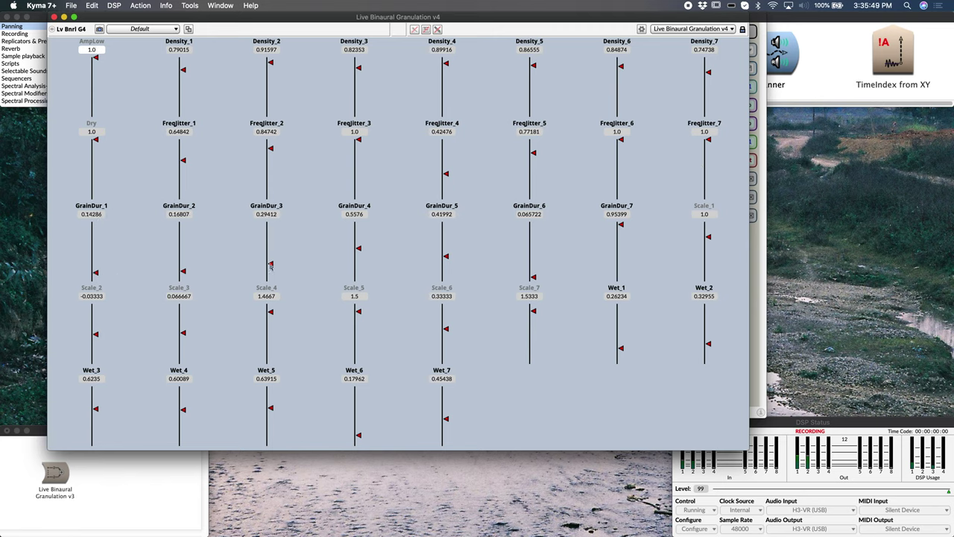
left_click(357, 269)
left_click(442, 271)
left_click(617, 274)
Lower Scale_1 to about 0.25, Scale_4 to about 0.17, Scale_5 to about 0.33 and Scale_7 to about 0.63.
left_click(706, 248)
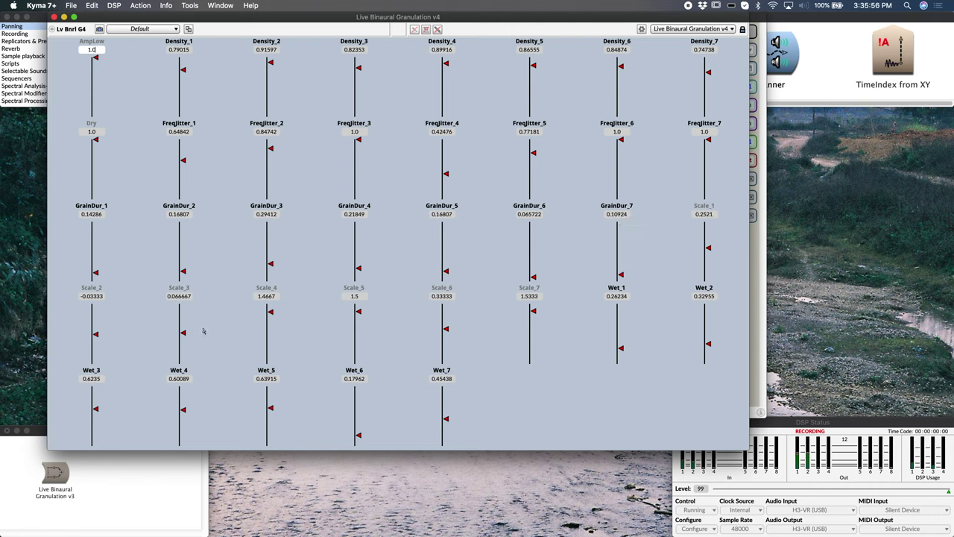
left_click(270, 319)
left_click_drag(270, 319, 271, 331)
left_click(355, 328)
left_click(533, 326)
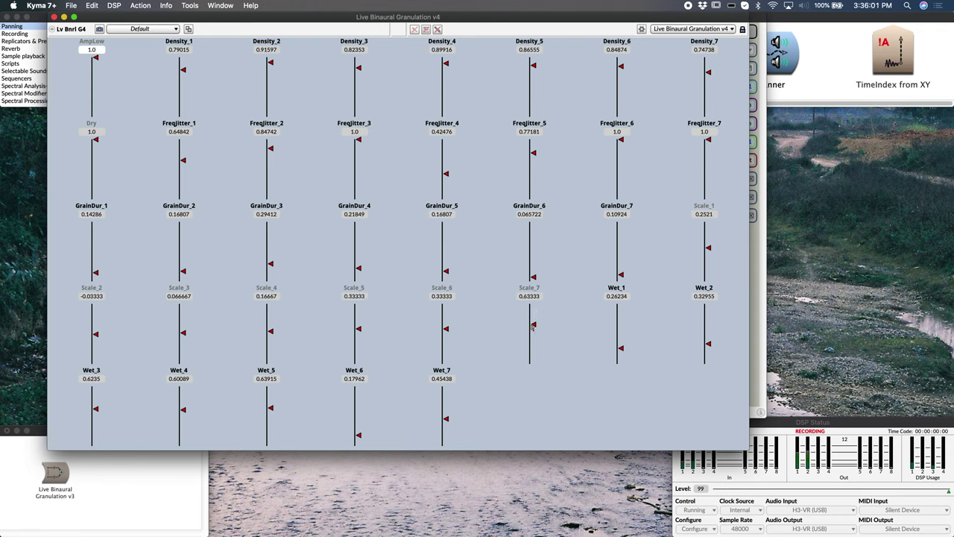
Raise Wet_1 to about 0.56, Wet_2 to about 0.84, Wet_3 to about 0.80, Wet_6 to about 0.77 and Wet_7 to about 0.88.
left_click(618, 330)
left_click(705, 314)
left_click(94, 398)
left_click(356, 401)
left_click(446, 400)
left_click(446, 394)
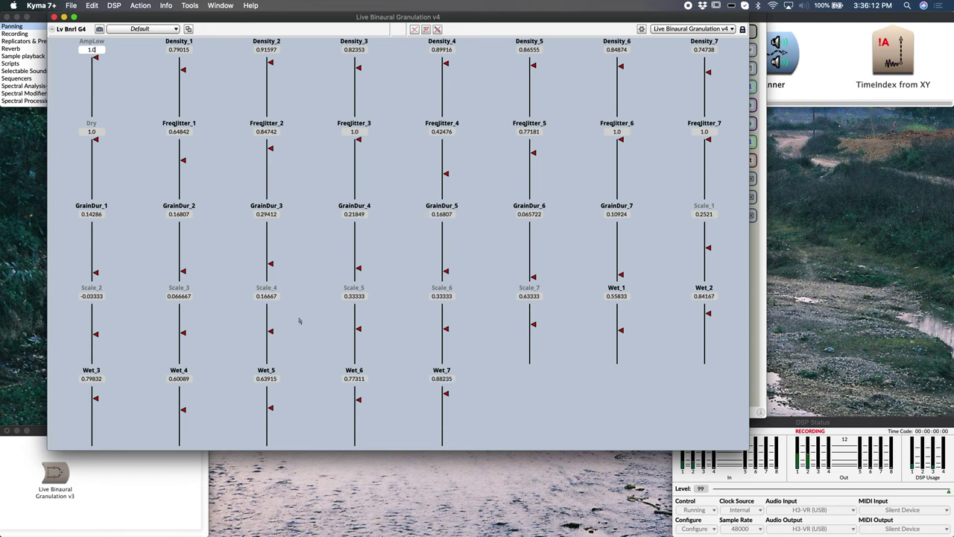
Drop the Dry level and bring it back up to 1.0, and lower AmpLow to about 0.08.
left_click(94, 170)
left_click(96, 199)
left_click_drag(96, 207, 95, 138)
left_click_drag(96, 70, 95, 113)
left_click_drag(96, 114, 95, 112)
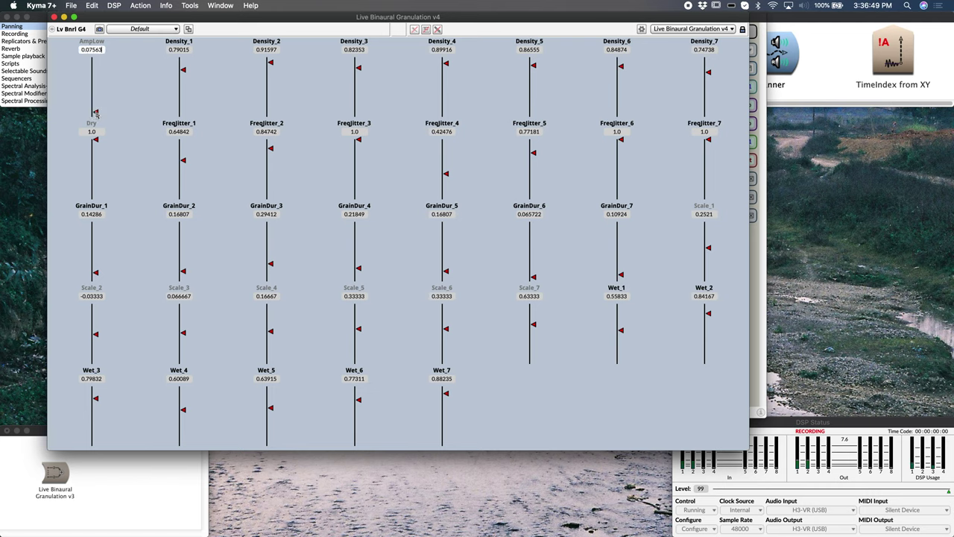